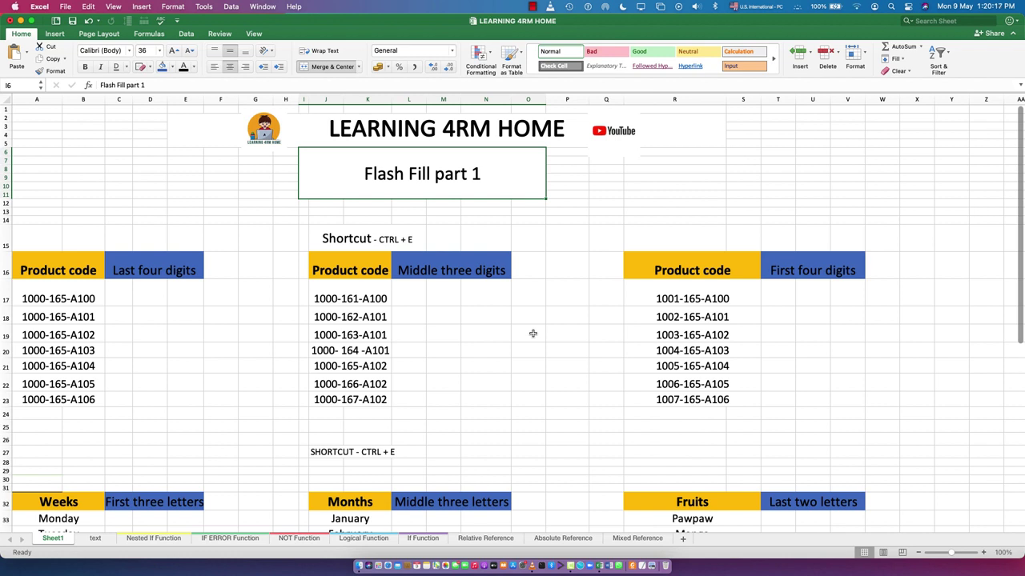
- Examine the Flash Fill shortcut notes, the three product code tables, and the Weeks, Months and Fruits tables on Sheet1
{"action": "scroll", "coordinate": [544, 379], "scroll_direction": "down", "scroll_amount": 2}
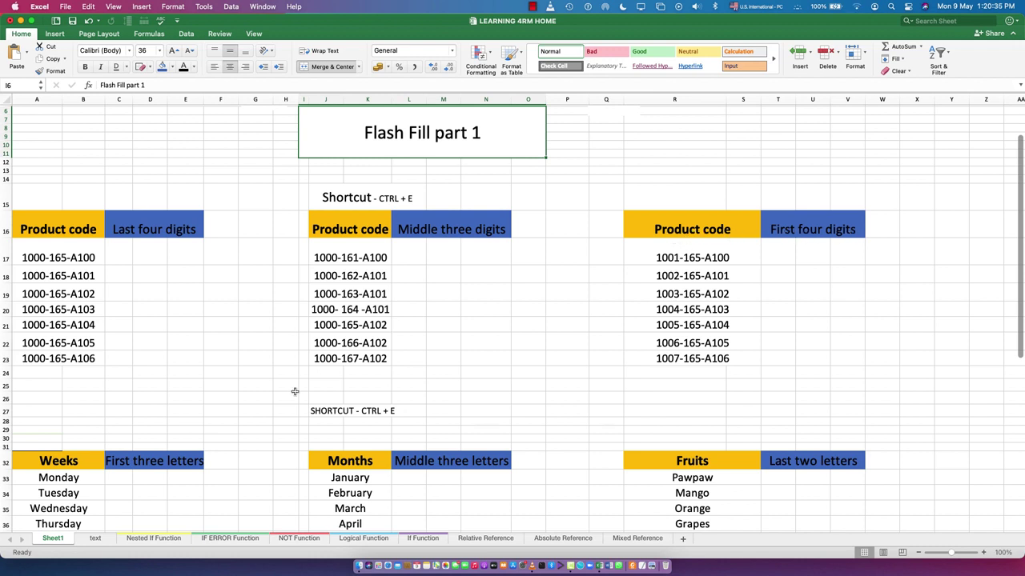
{"action": "scroll", "coordinate": [127, 490], "scroll_direction": "down", "scroll_amount": 5}
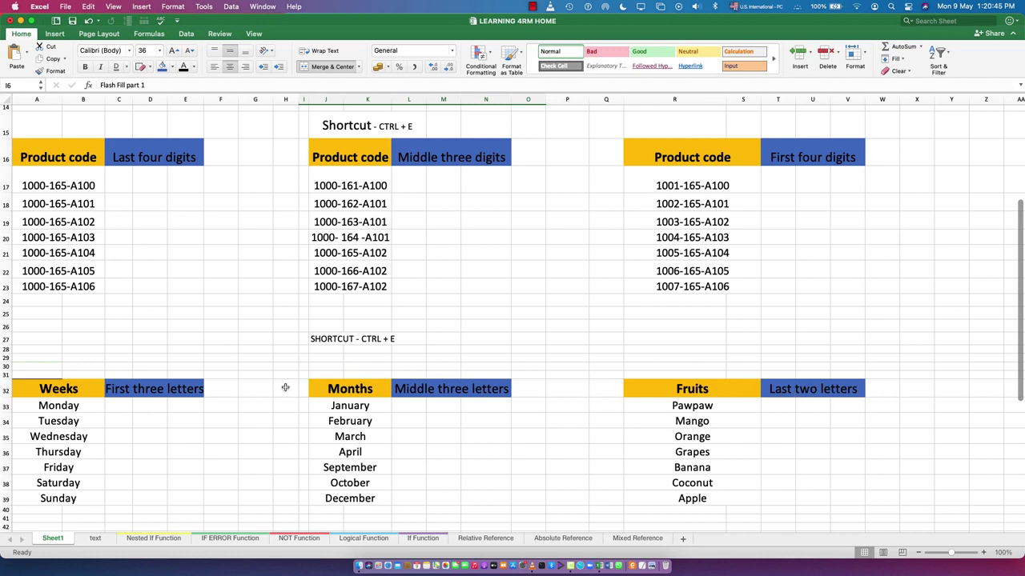
{"action": "scroll", "coordinate": [390, 320], "scroll_direction": "up", "scroll_amount": 2}
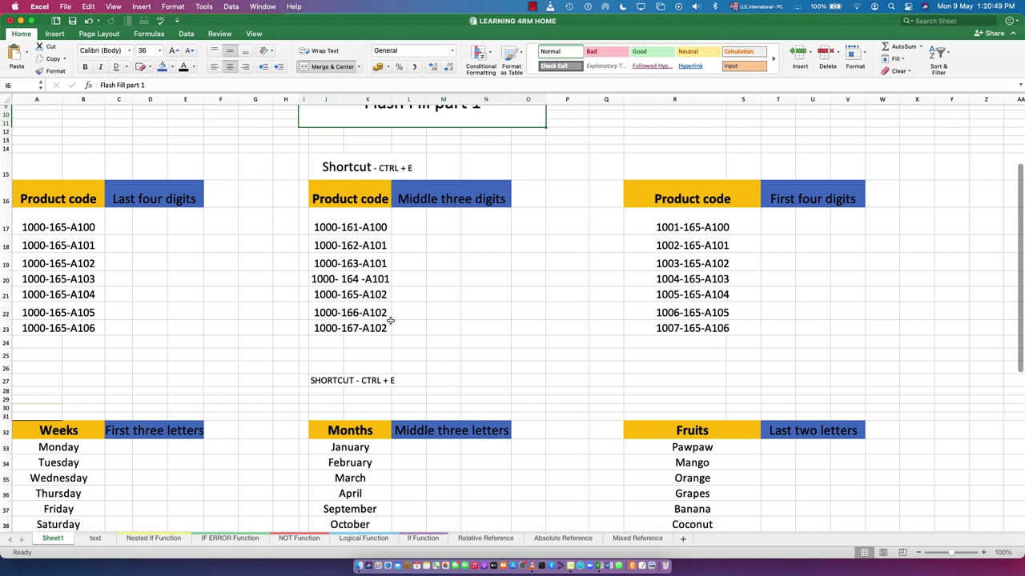
{"action": "left_click", "coordinate": [392, 166]}
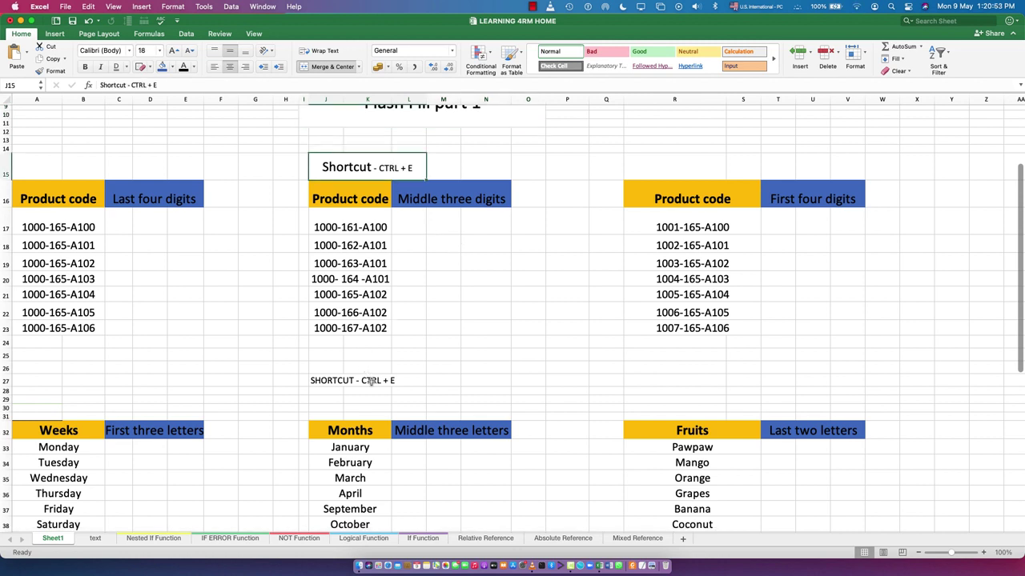
{"action": "left_click", "coordinate": [371, 381]}
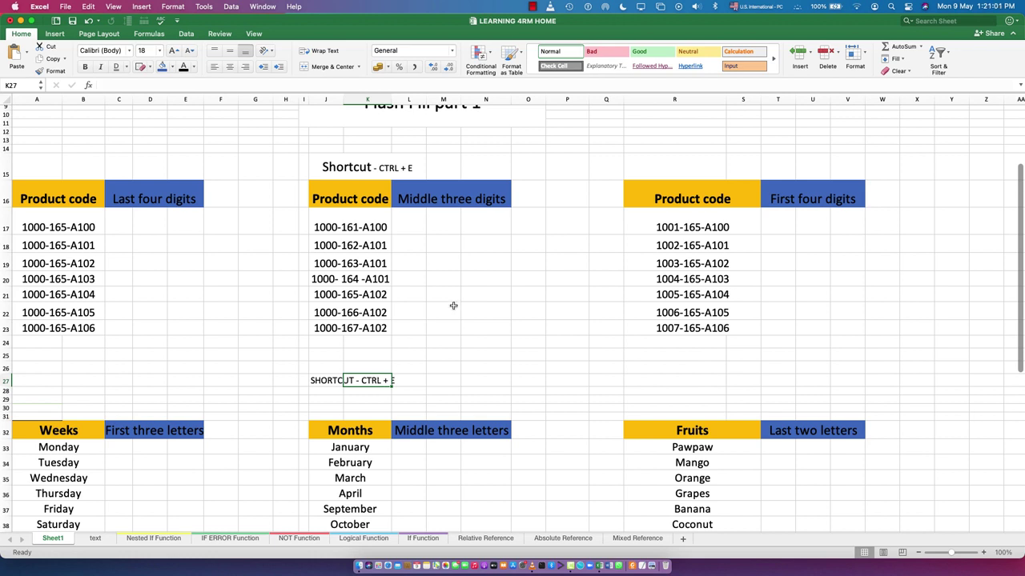
{"action": "scroll", "coordinate": [450, 302], "scroll_direction": "up", "scroll_amount": 3}
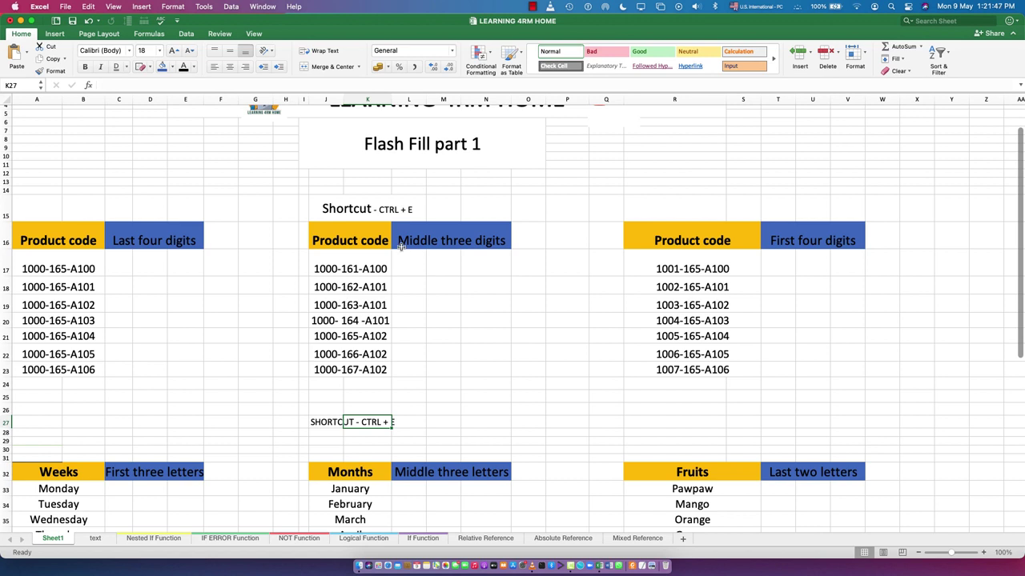
{"action": "left_click_drag", "start_coordinate": [381, 268], "coordinate": [382, 370]}
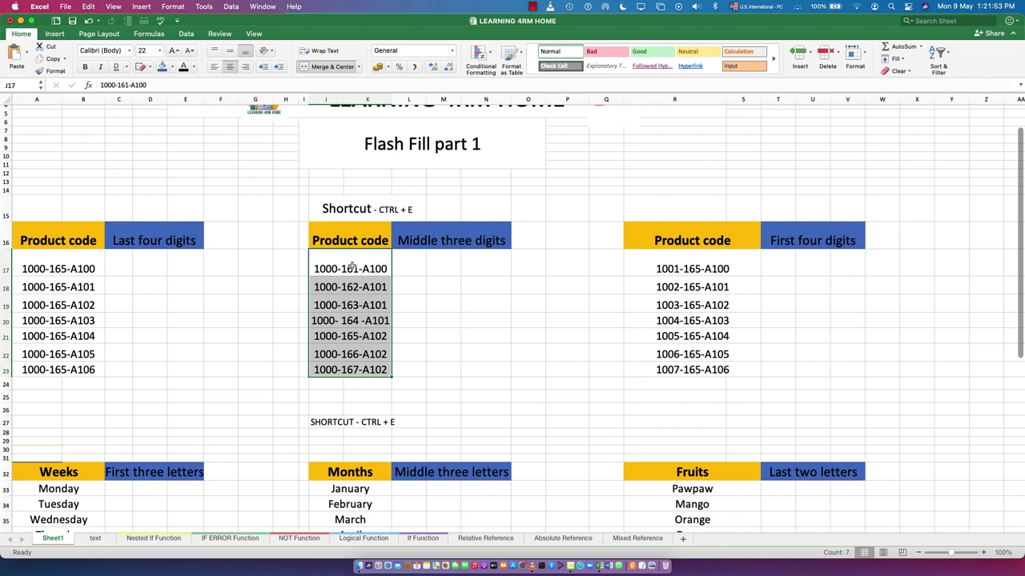
{"action": "left_click", "coordinate": [351, 282]}
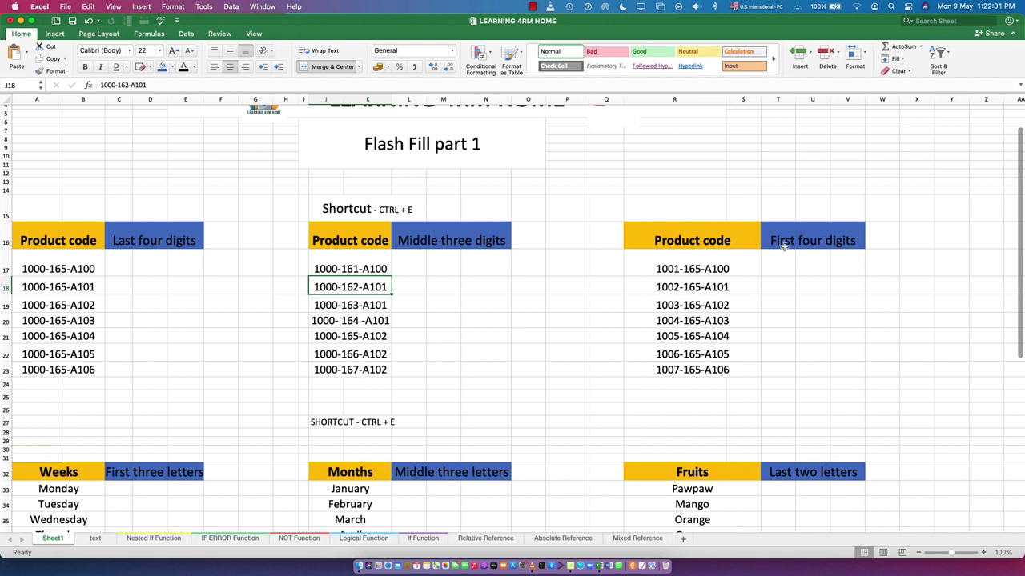
{"action": "left_click", "coordinate": [664, 269]}
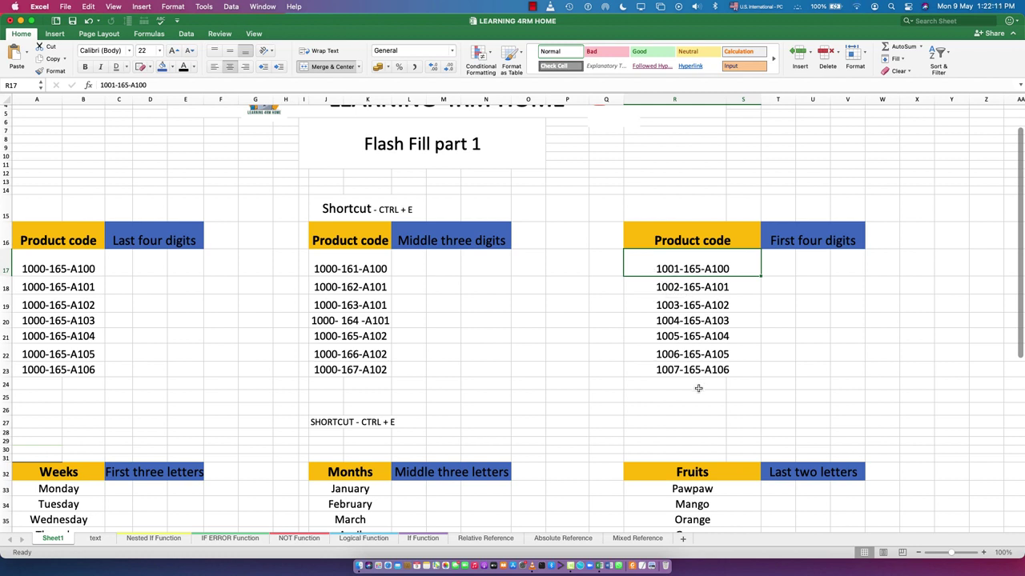
{"action": "left_click", "coordinate": [677, 371]}
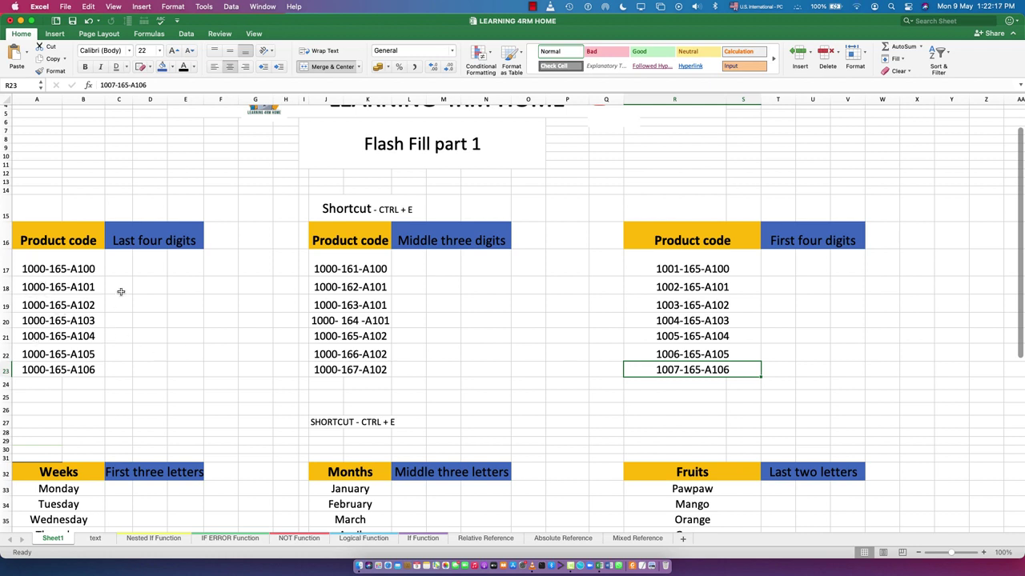
- Enter A100 in D17 as the example for Last four digits and Flash Fill the column down to D23
{"action": "left_click_drag", "start_coordinate": [149, 261], "coordinate": [150, 370]}
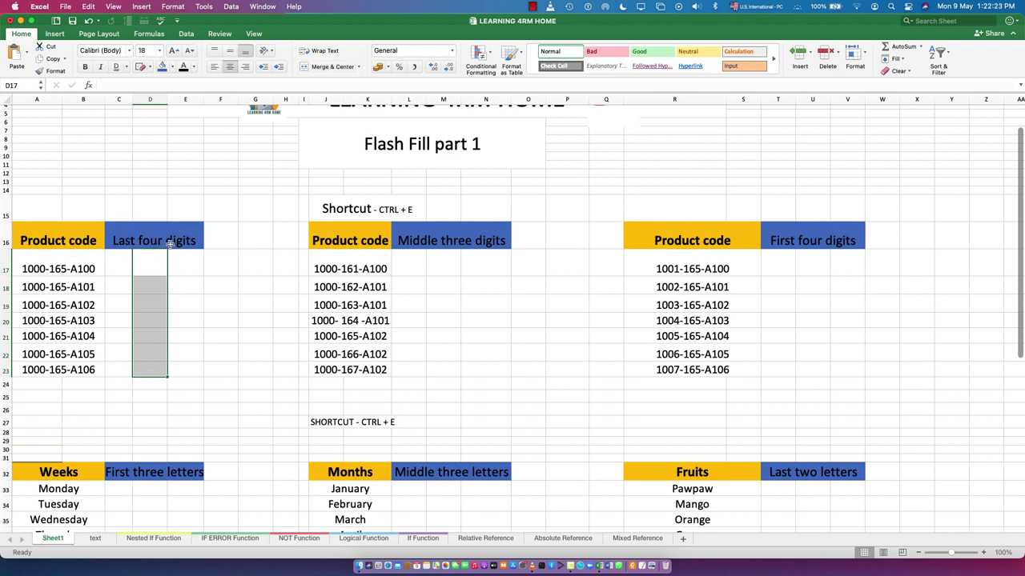
{"action": "left_click", "coordinate": [80, 269]}
{"action": "left_click", "coordinate": [152, 260]}
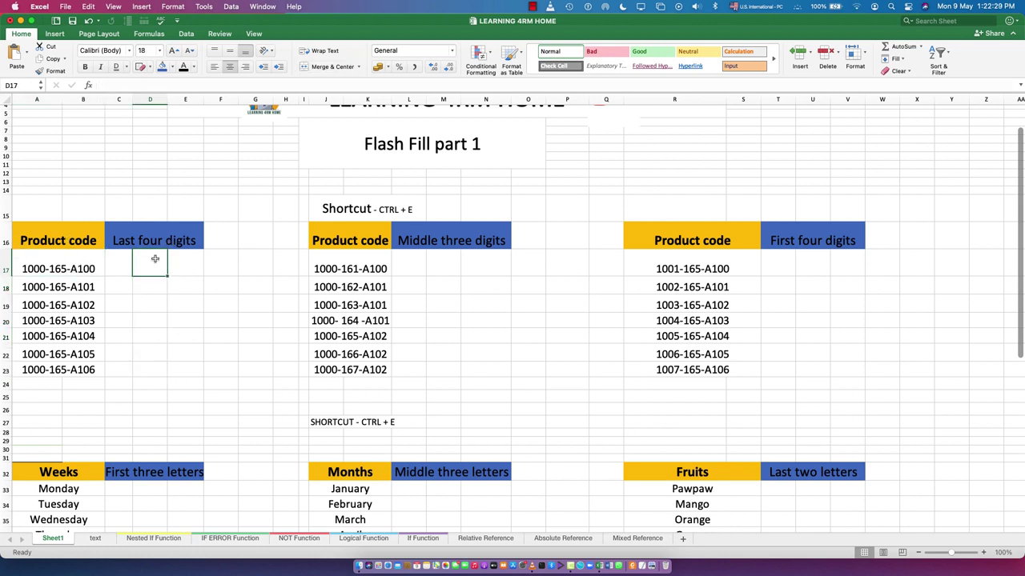
{"action": "type", "text": "A100"}
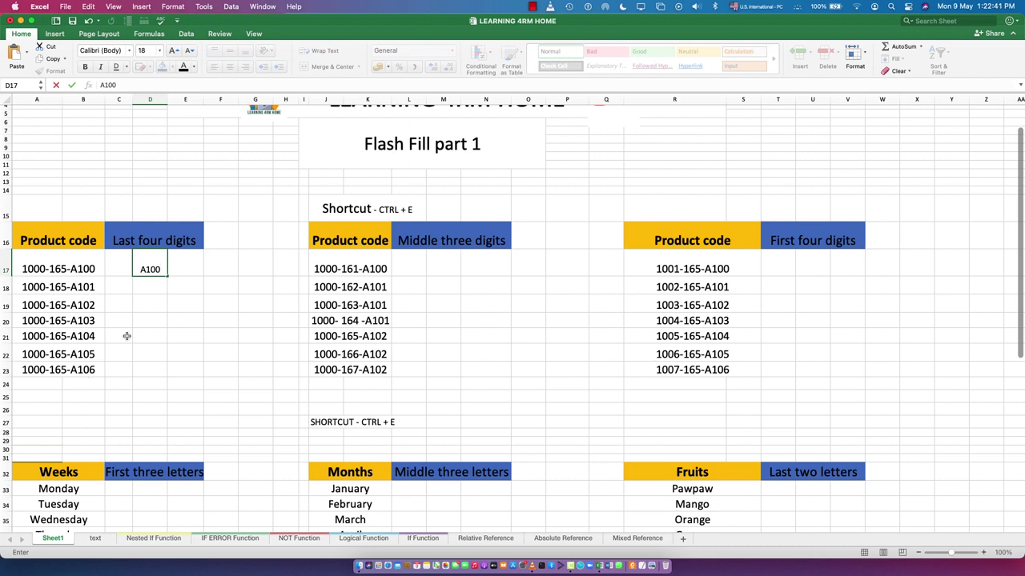
{"action": "left_click", "coordinate": [155, 330]}
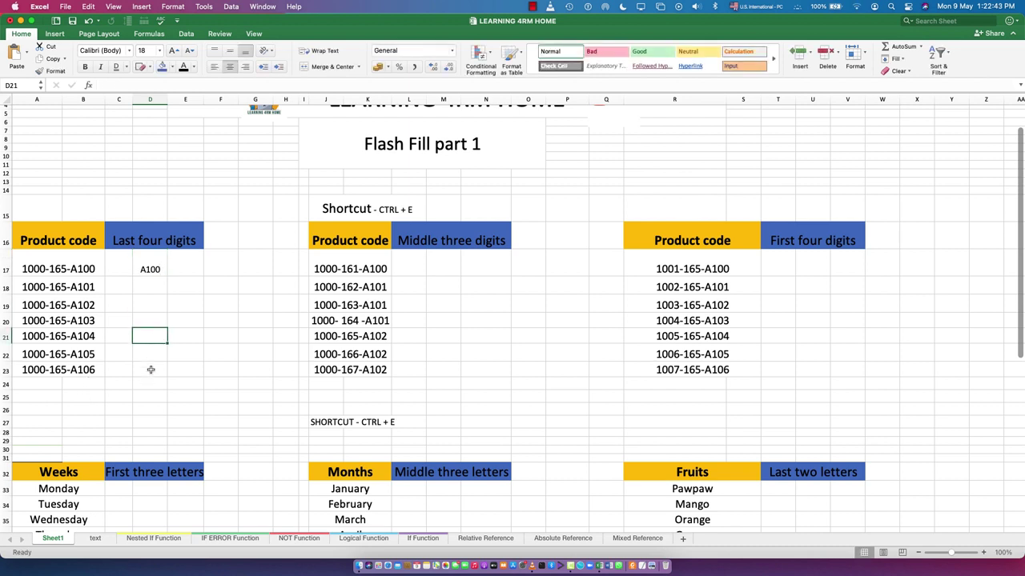
{"action": "left_click_drag", "start_coordinate": [150, 372], "coordinate": [157, 272]}
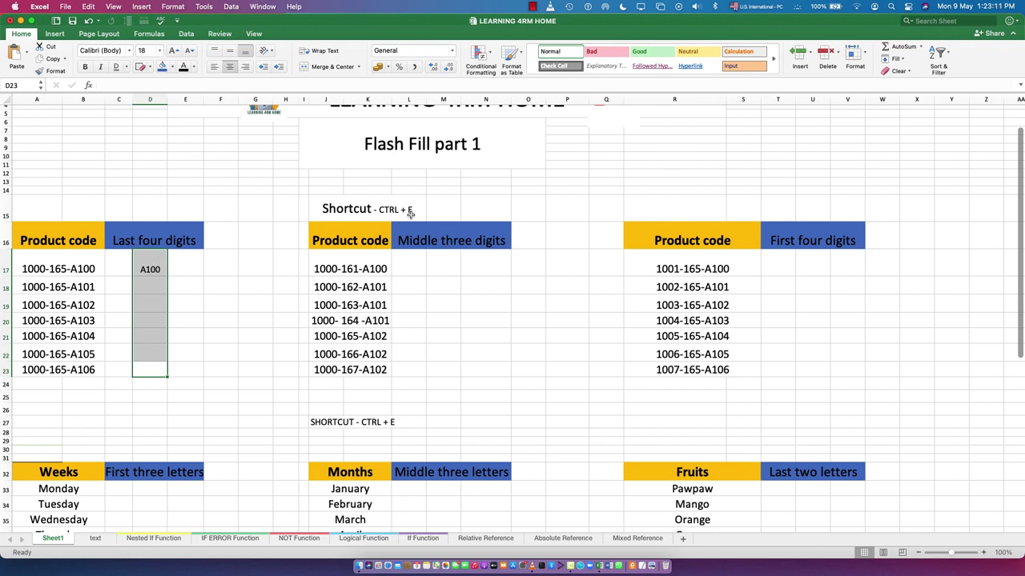
{"action": "key", "text": "ctrl+e"}
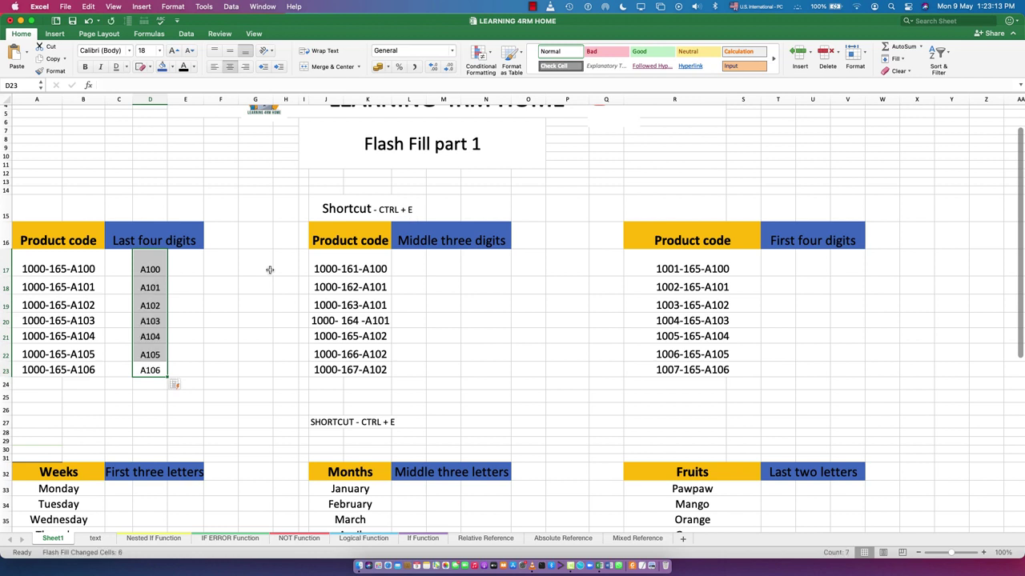
{"action": "left_click", "coordinate": [225, 336]}
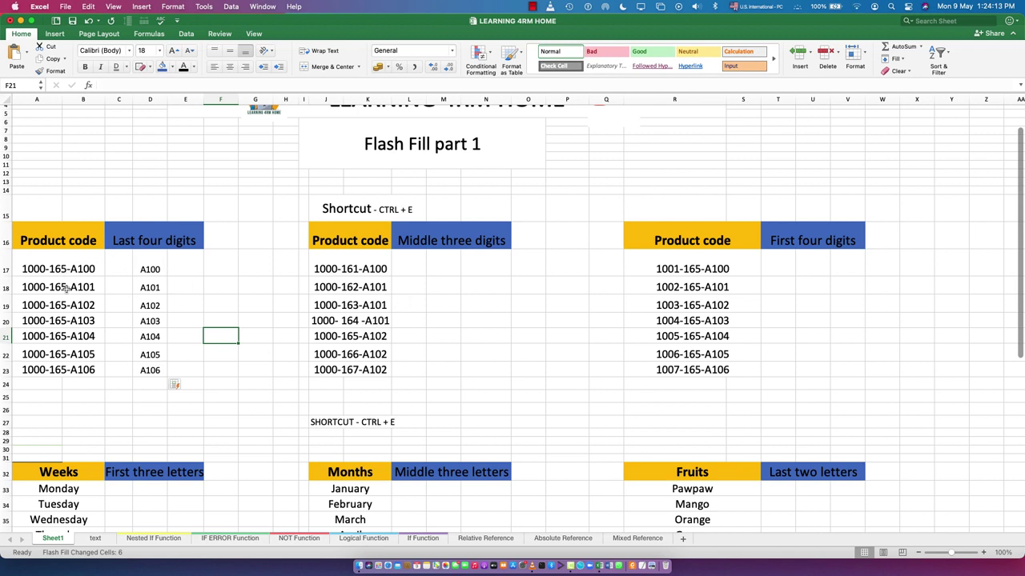
- Enter 161 in M17 as the example for Middle three digits and Flash Fill the column down to M23
{"action": "left_click", "coordinate": [442, 267]}
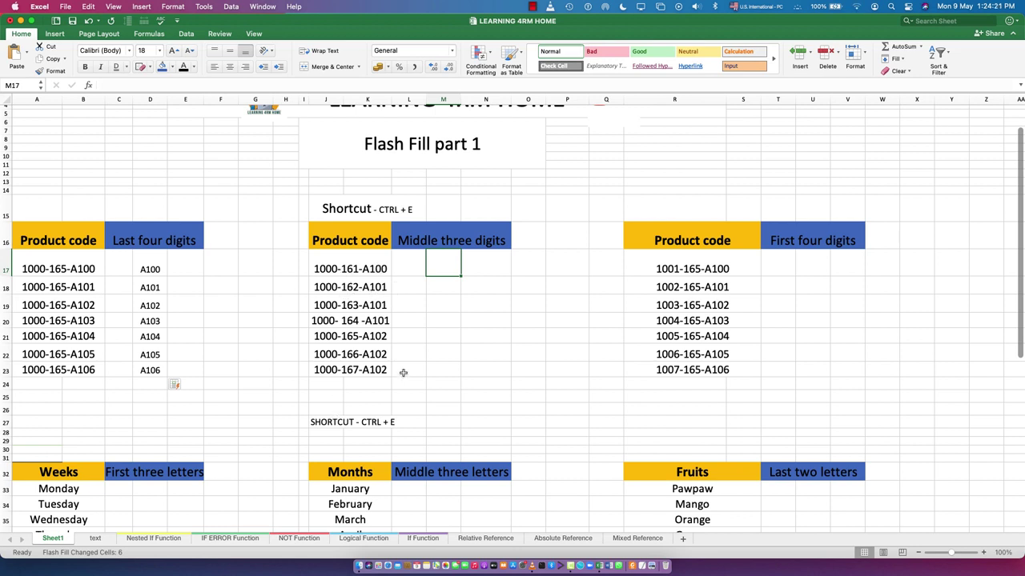
{"action": "type", "text": "1"}
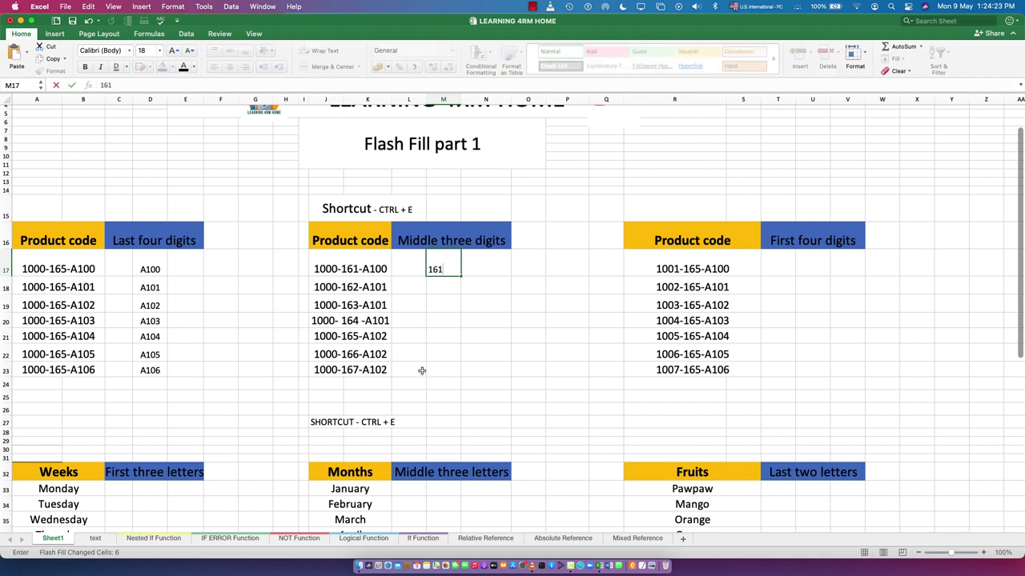
{"action": "type", "text": "61"}
{"action": "key", "text": "Return"}
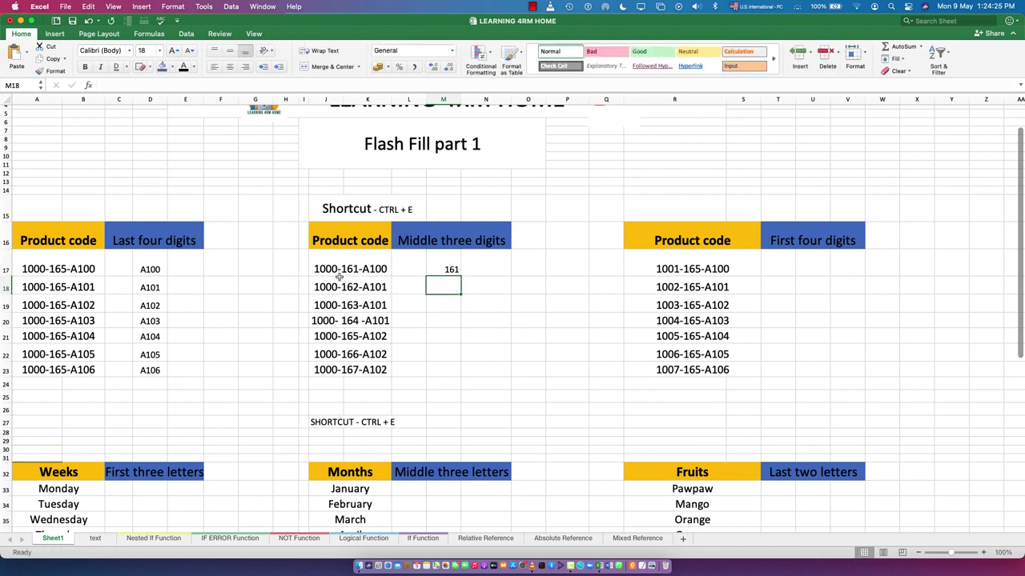
{"action": "left_click", "coordinate": [348, 269]}
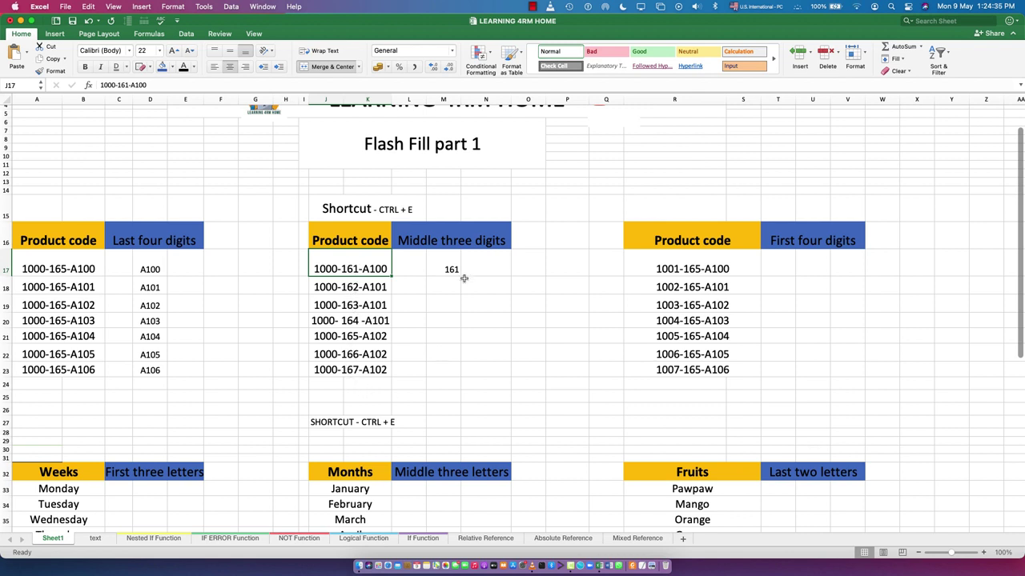
{"action": "left_click_drag", "start_coordinate": [451, 269], "coordinate": [451, 371]}
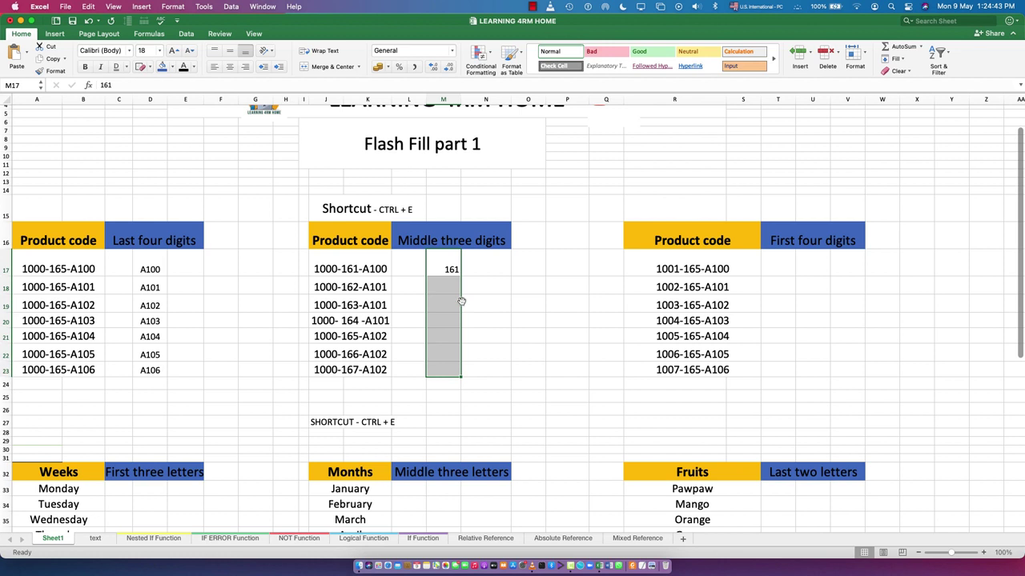
{"action": "key", "text": "ctrl+e"}
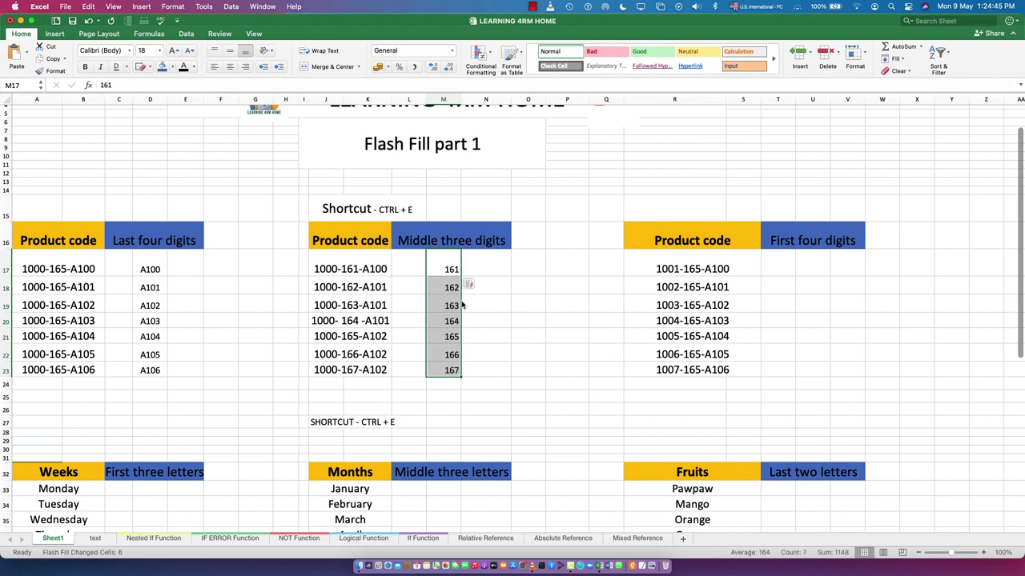
{"action": "left_click", "coordinate": [453, 286]}
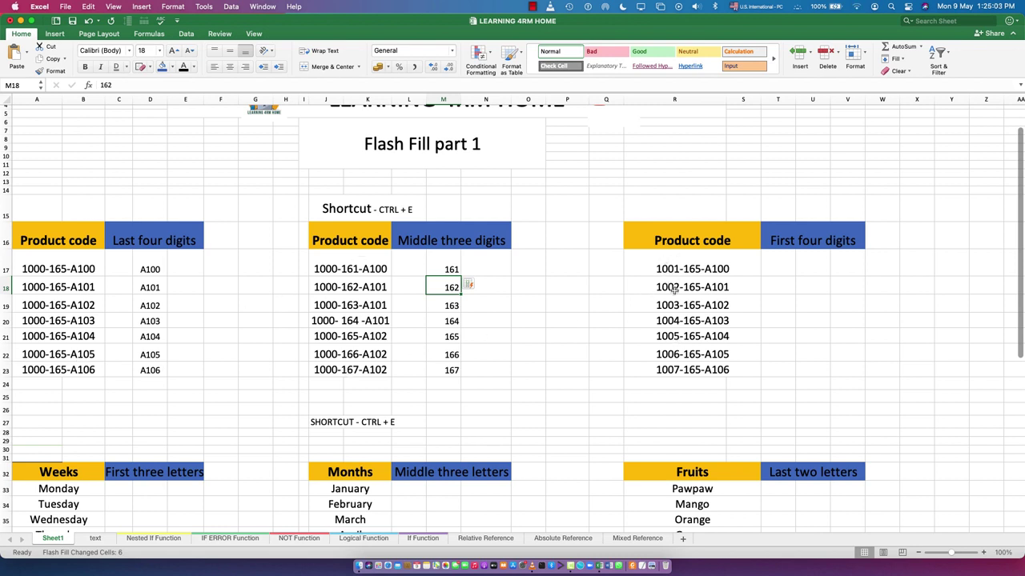
- Enter 1001 in U17 as the example for First four digits and Flash Fill the column down to U23
{"action": "left_click", "coordinate": [807, 268]}
{"action": "type", "text": "1001"}
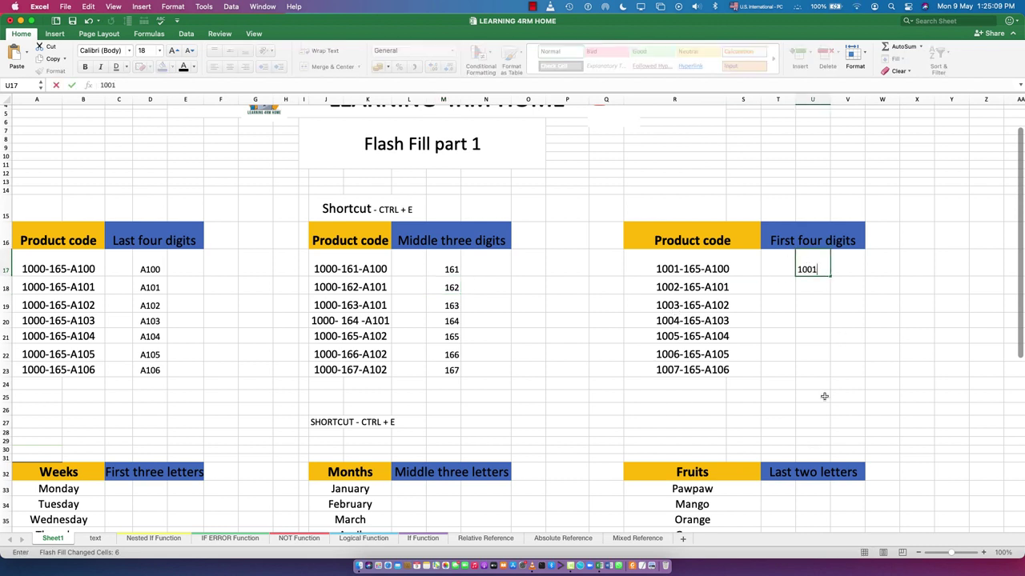
{"action": "left_click", "coordinate": [842, 333]}
{"action": "left_click_drag", "start_coordinate": [818, 268], "coordinate": [823, 369]}
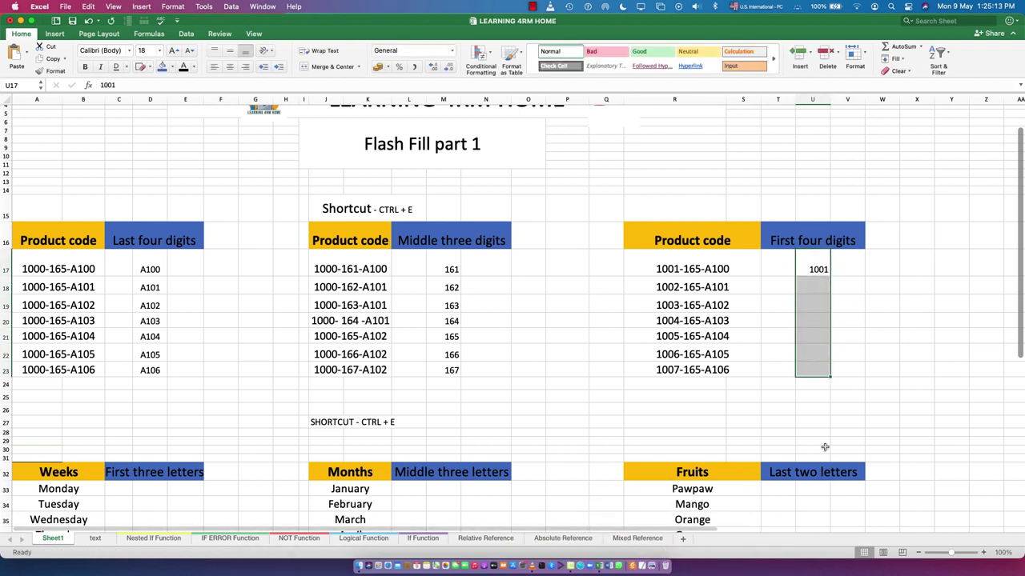
{"action": "key", "text": "ctrl+e"}
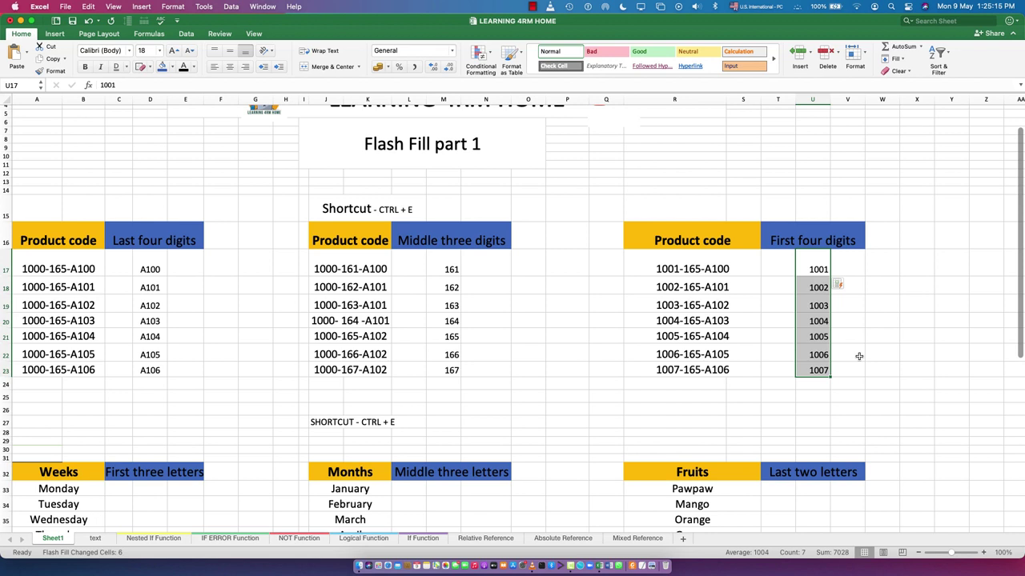
{"action": "left_click", "coordinate": [470, 396]}
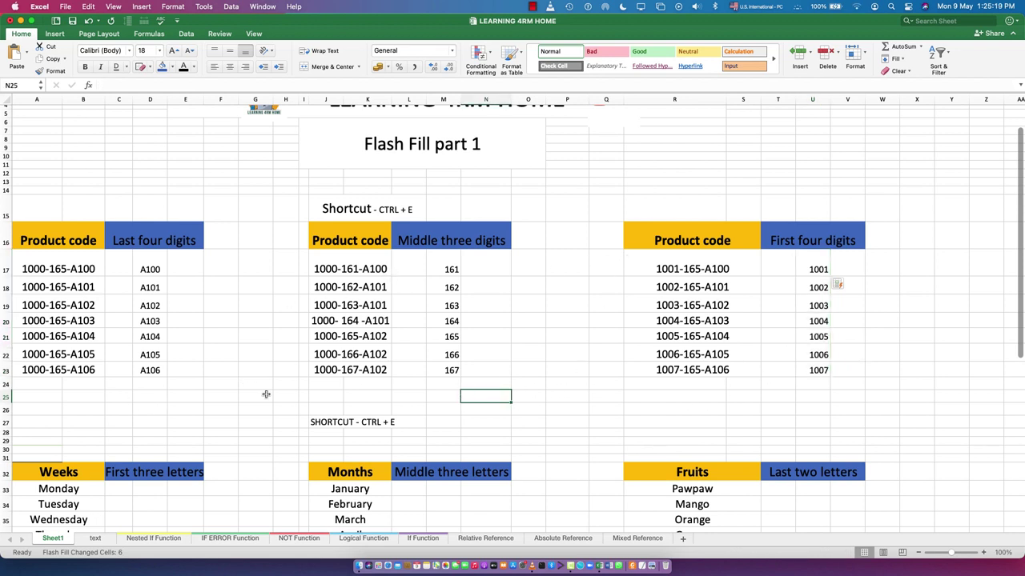
- Enter Mon in D33 as the First three letters example for the Weeks table and Flash Fill down to D39
{"action": "scroll", "coordinate": [266, 393], "scroll_direction": "down", "scroll_amount": 2}
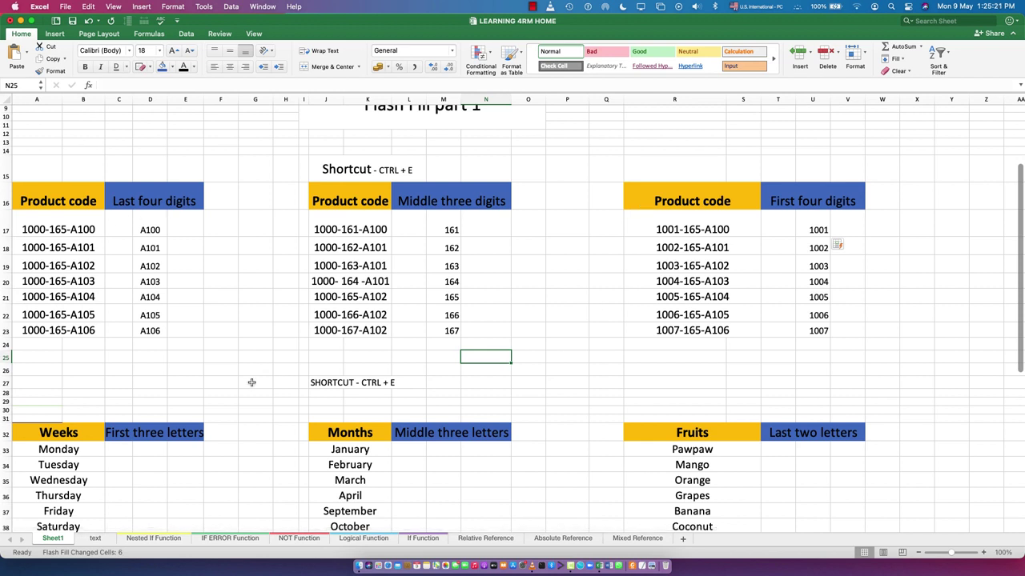
{"action": "scroll", "coordinate": [251, 385], "scroll_direction": "down", "scroll_amount": 4}
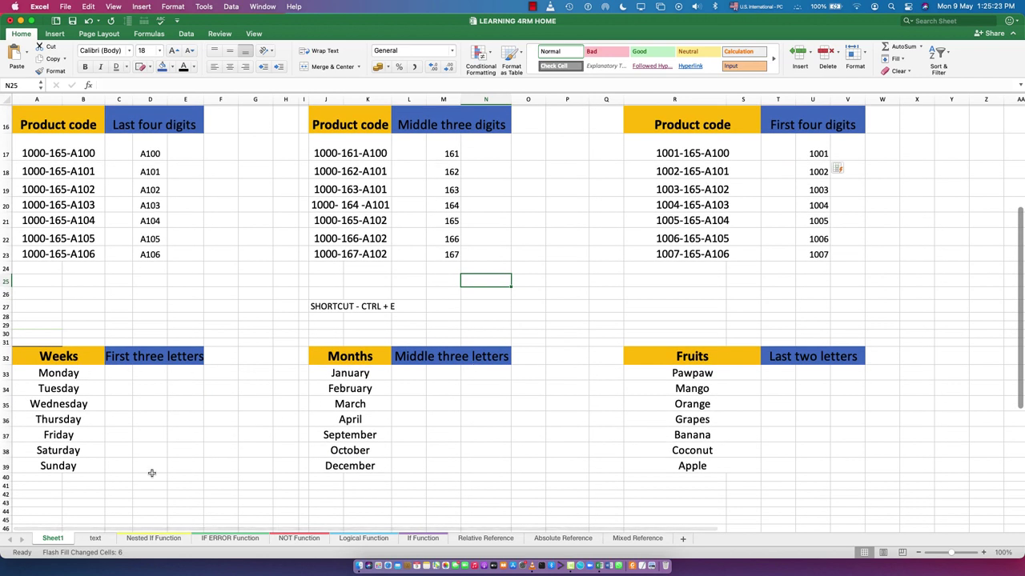
{"action": "scroll", "coordinate": [46, 379], "scroll_direction": "down", "scroll_amount": 2}
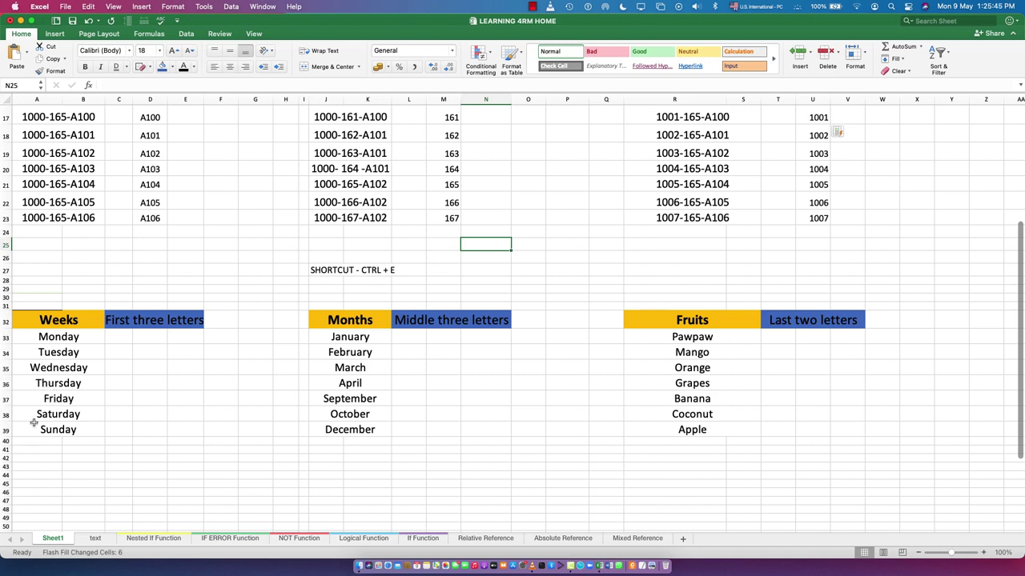
{"action": "left_click", "coordinate": [147, 338]}
{"action": "type", "text": "MON"}
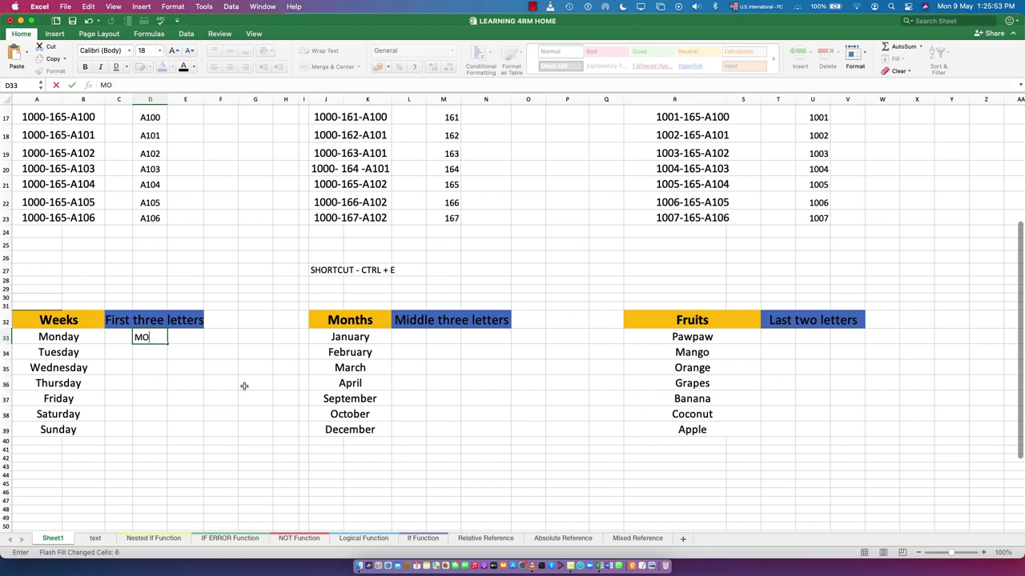
{"action": "key", "text": "BackSpace"}
{"action": "type", "text": "on"}
{"action": "left_click_drag", "start_coordinate": [147, 427], "coordinate": [157, 337]}
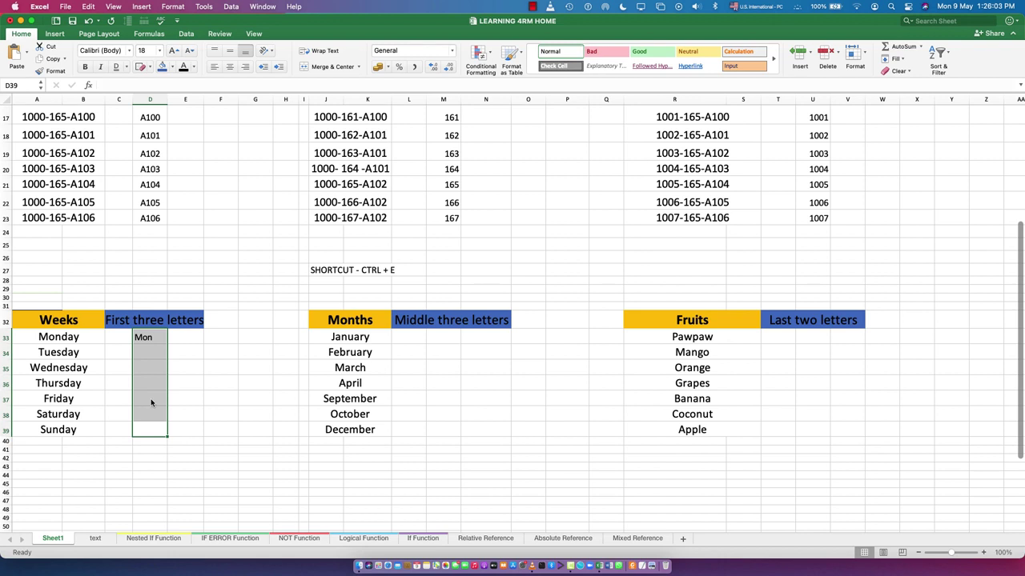
{"action": "key", "text": "ctrl+e"}
{"action": "left_click", "coordinate": [215, 398]}
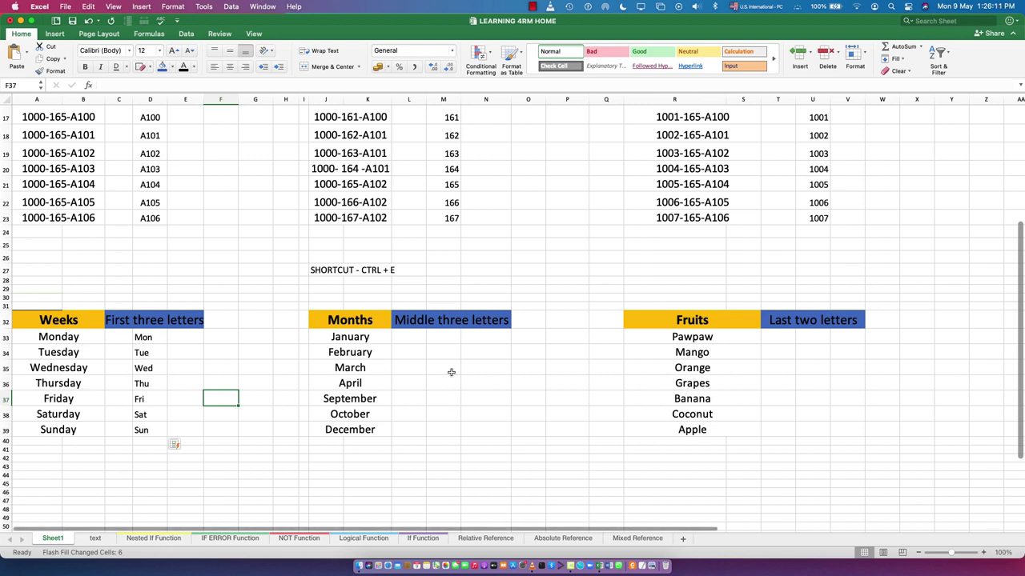
- Enter nua in M33 as the Middle three letters example for the Months table and Flash Fill down to M39
{"action": "left_click", "coordinate": [446, 338]}
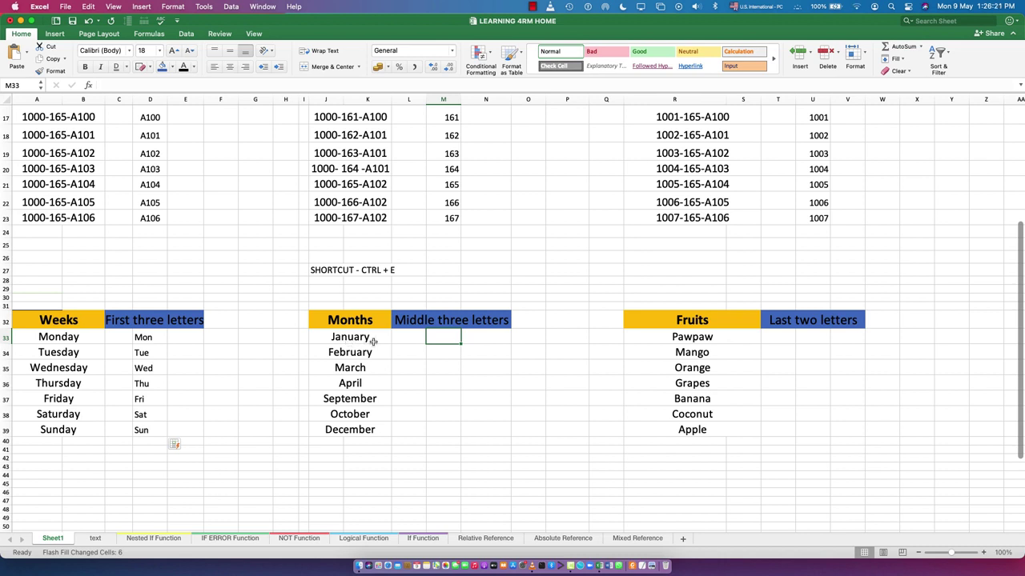
{"action": "type", "text": "nua"}
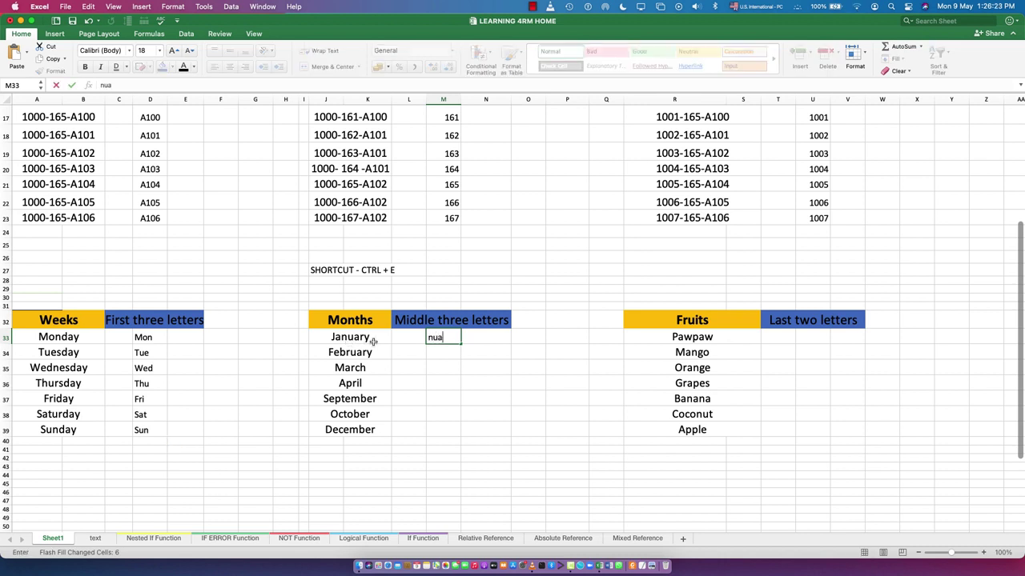
{"action": "key", "text": "Return"}
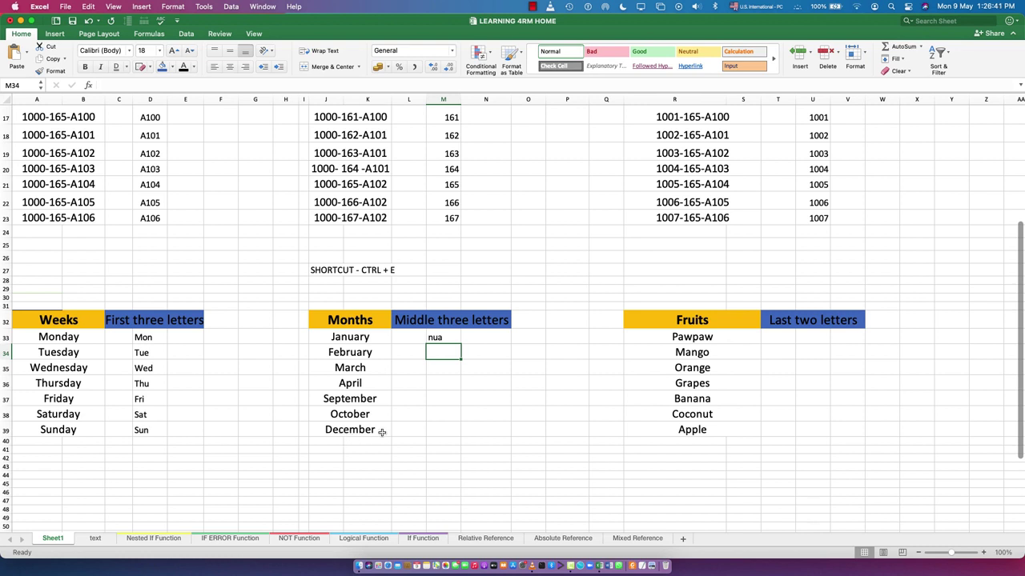
{"action": "left_click", "coordinate": [451, 338]}
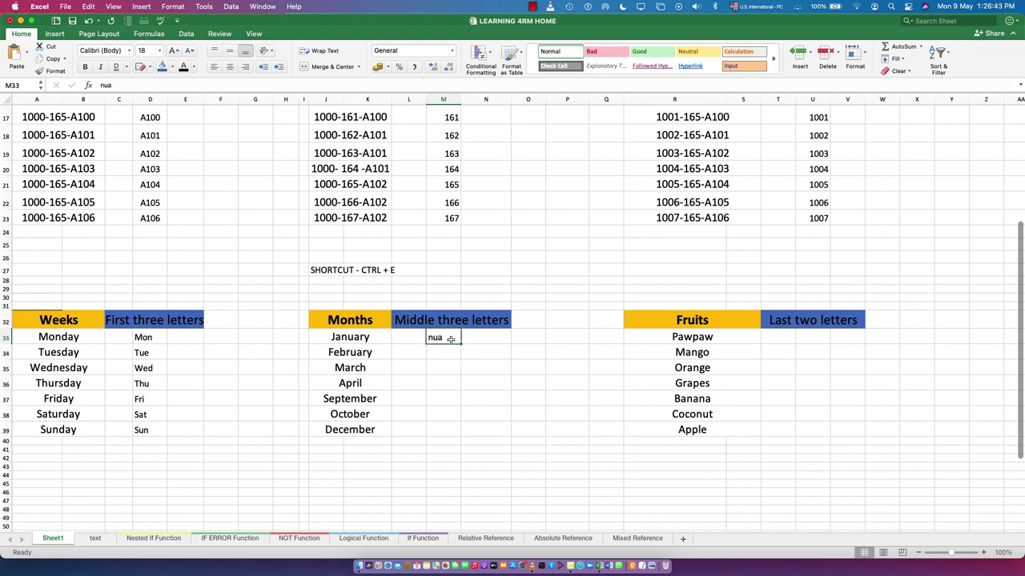
{"action": "left_click_drag", "start_coordinate": [450, 339], "coordinate": [458, 424]}
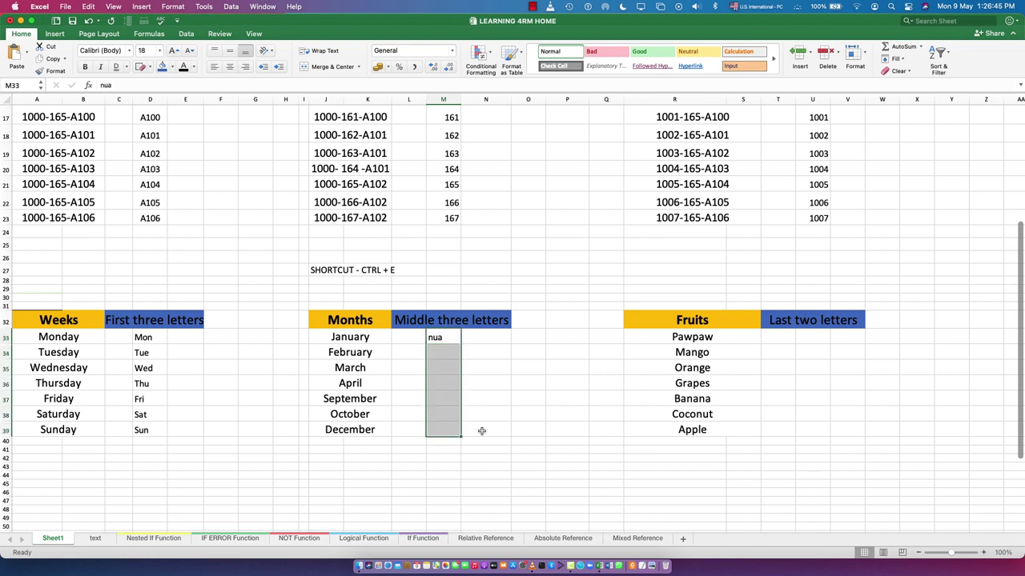
{"action": "key", "text": "ctrl+e"}
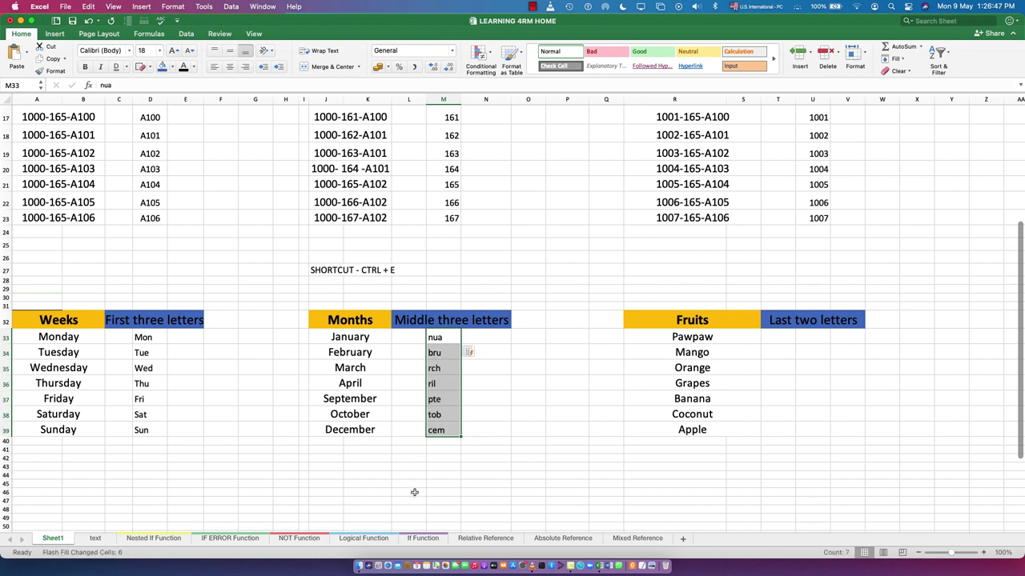
{"action": "left_click", "coordinate": [432, 469]}
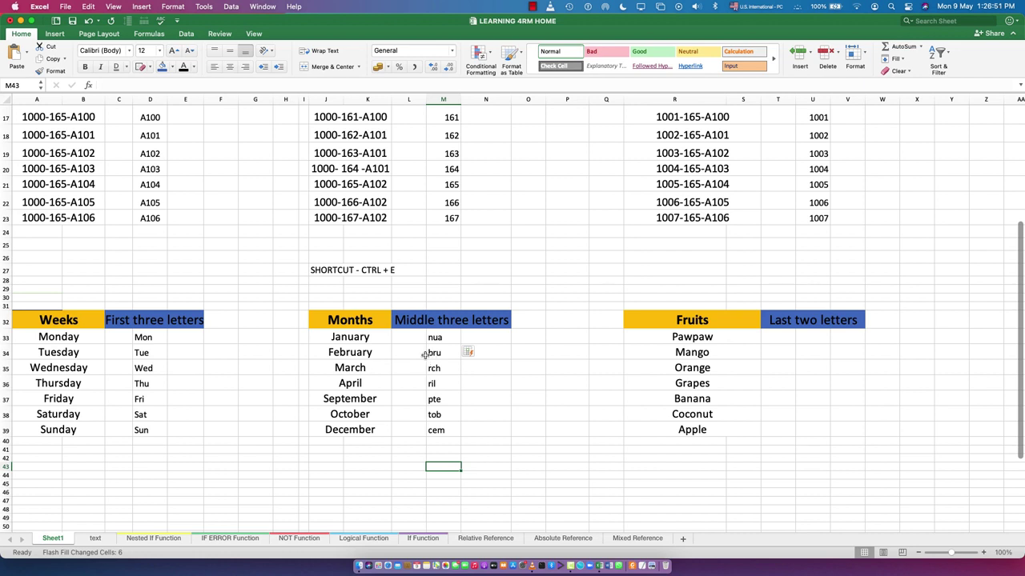
{"action": "left_click", "coordinate": [335, 337]}
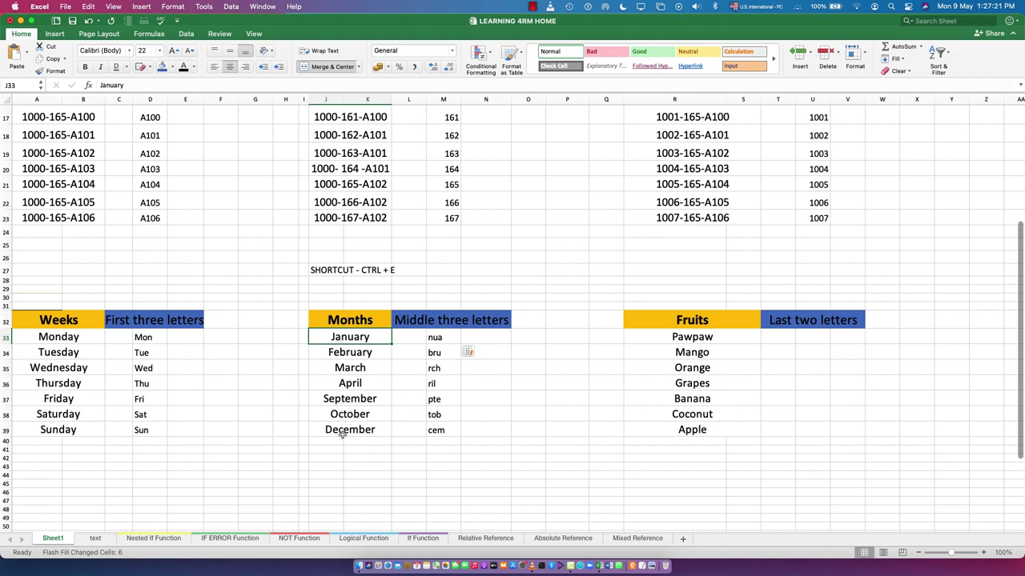
- Try to Flash Fill the Fruits table's Last two letters from the single example aw in U33, and clear U33:U39
{"action": "left_click", "coordinate": [805, 340]}
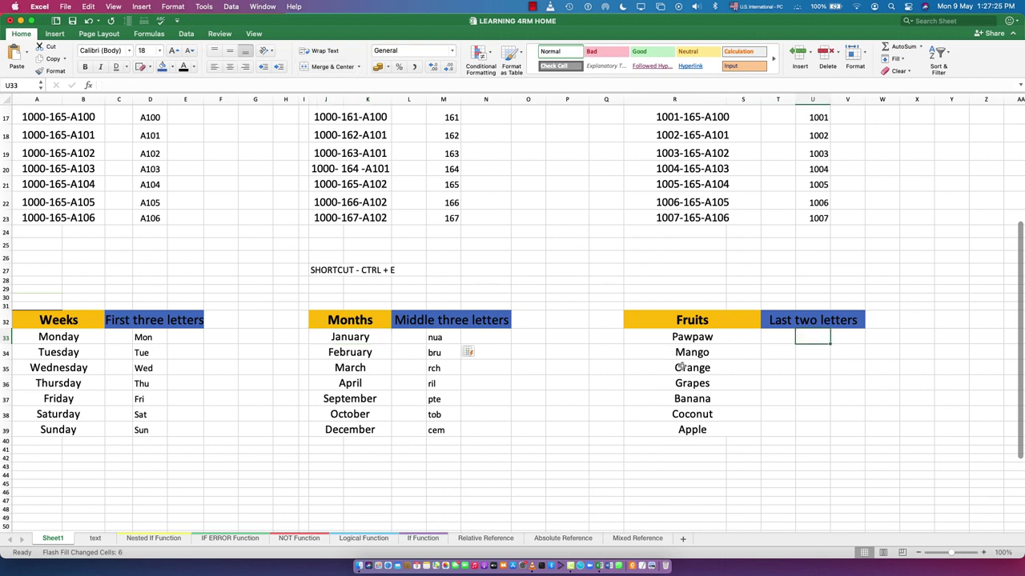
{"action": "type", "text": "aw"}
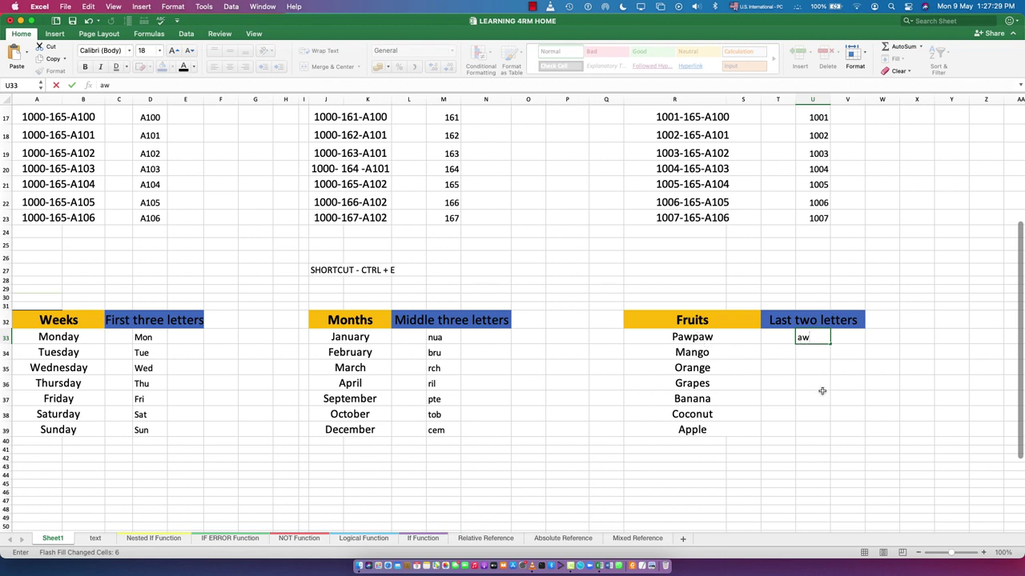
{"action": "left_click_drag", "start_coordinate": [817, 427], "coordinate": [810, 339]}
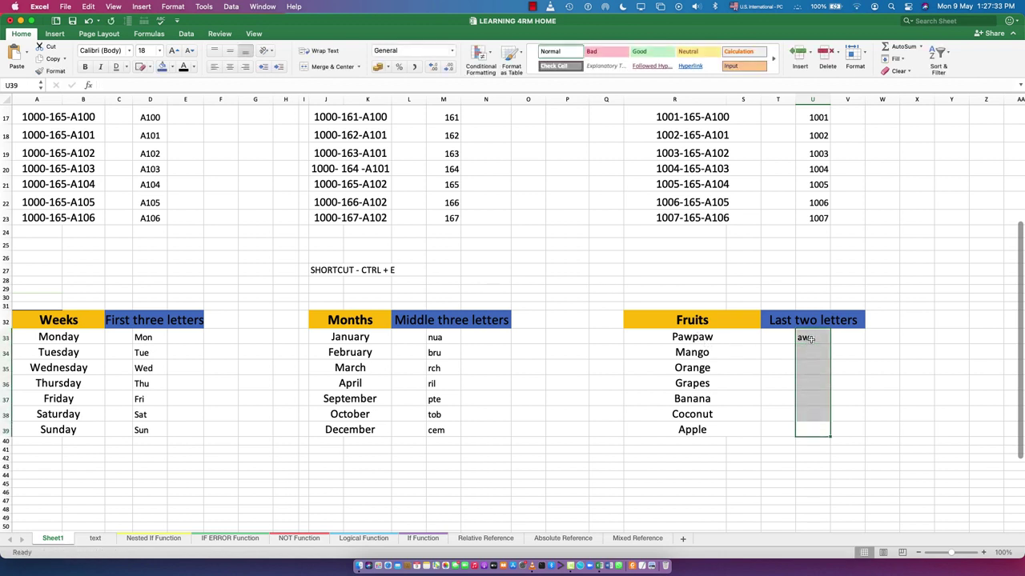
{"action": "key", "text": "ctrl+e"}
{"action": "left_click", "coordinate": [801, 476]}
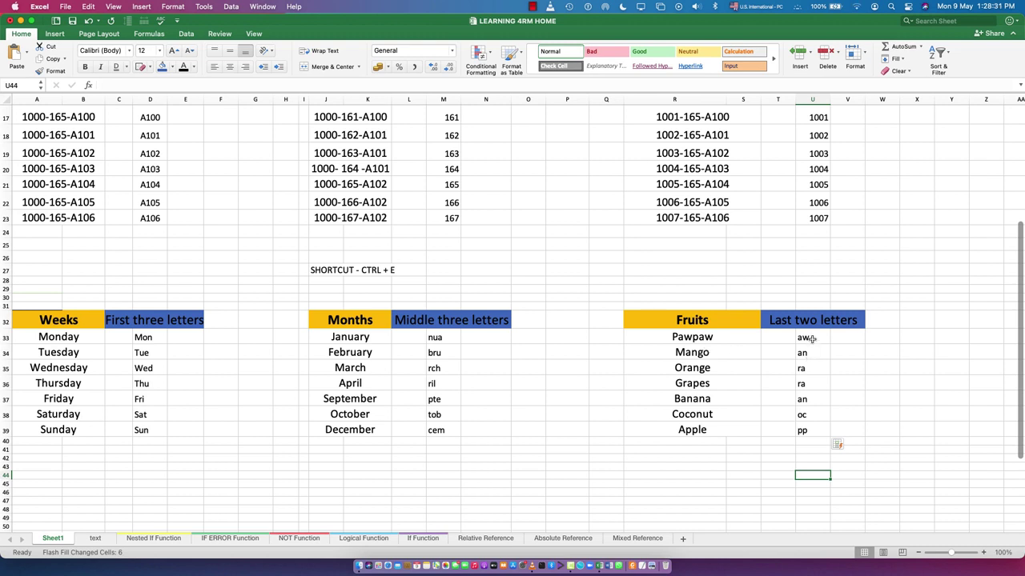
{"action": "left_click_drag", "start_coordinate": [811, 339], "coordinate": [819, 435]}
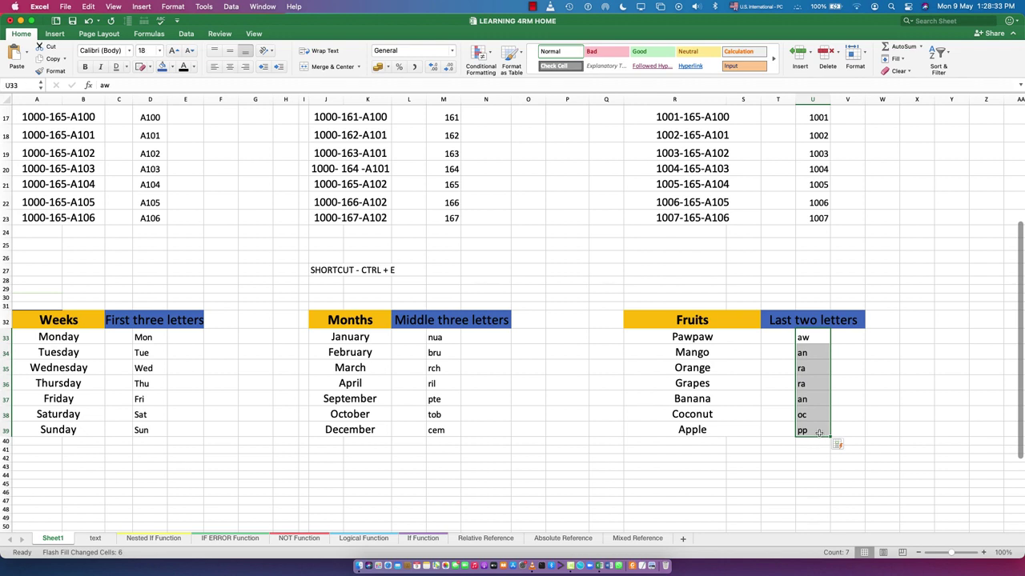
{"action": "key", "text": "Delete"}
- Enter aw in U33 and go in U34 as Last two letters examples and Flash Fill the Fruits table down to U39
{"action": "left_click", "coordinate": [814, 337]}
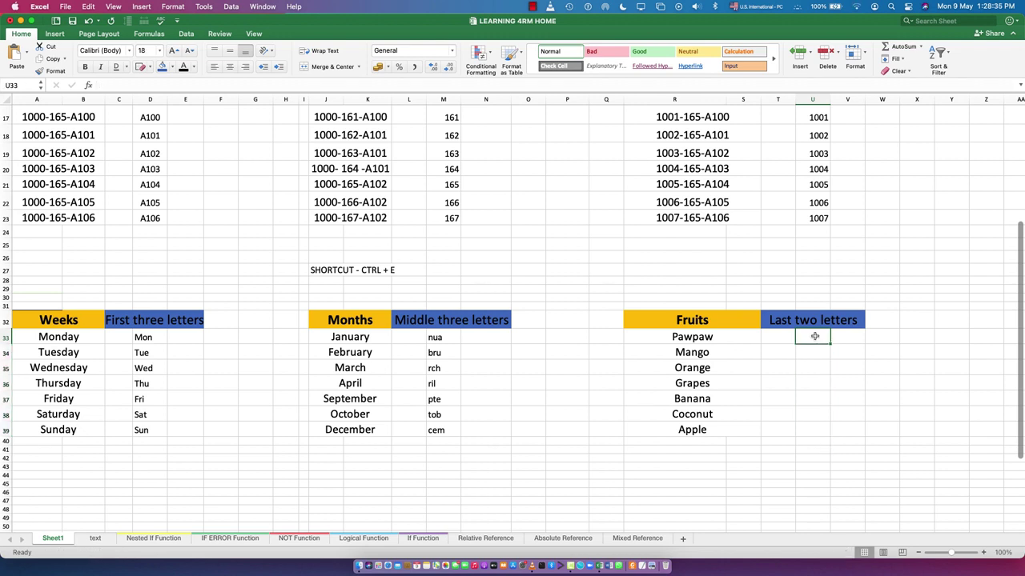
{"action": "type", "text": "aw"}
{"action": "key", "text": "Return"}
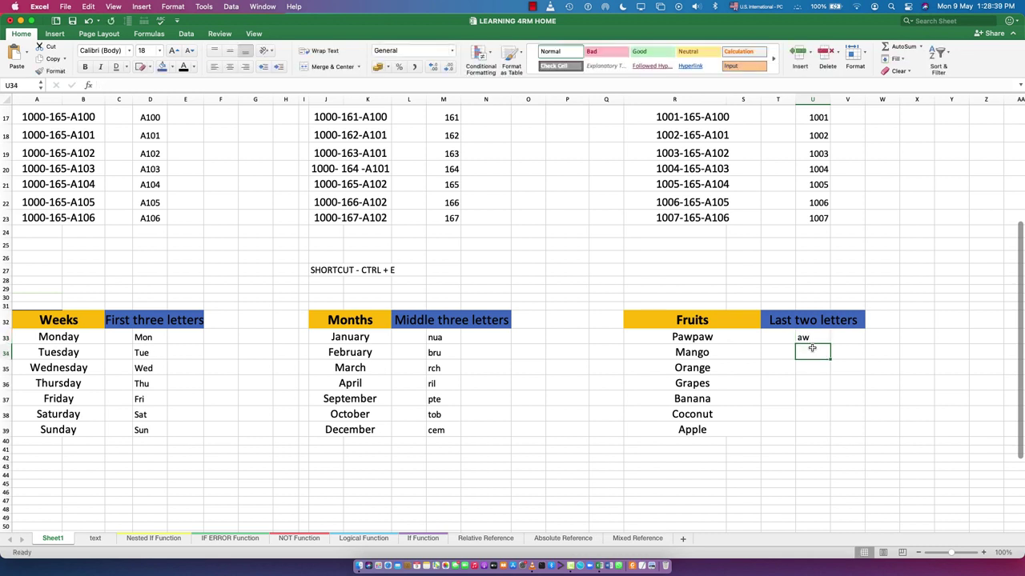
{"action": "type", "text": "go"}
{"action": "key", "text": "Return"}
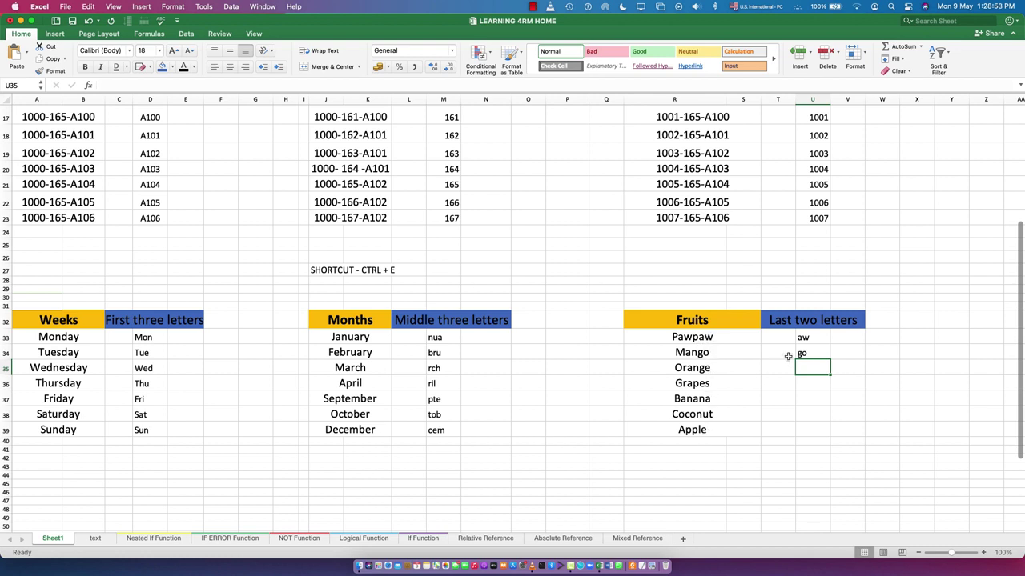
{"action": "left_click_drag", "start_coordinate": [803, 341], "coordinate": [810, 428]}
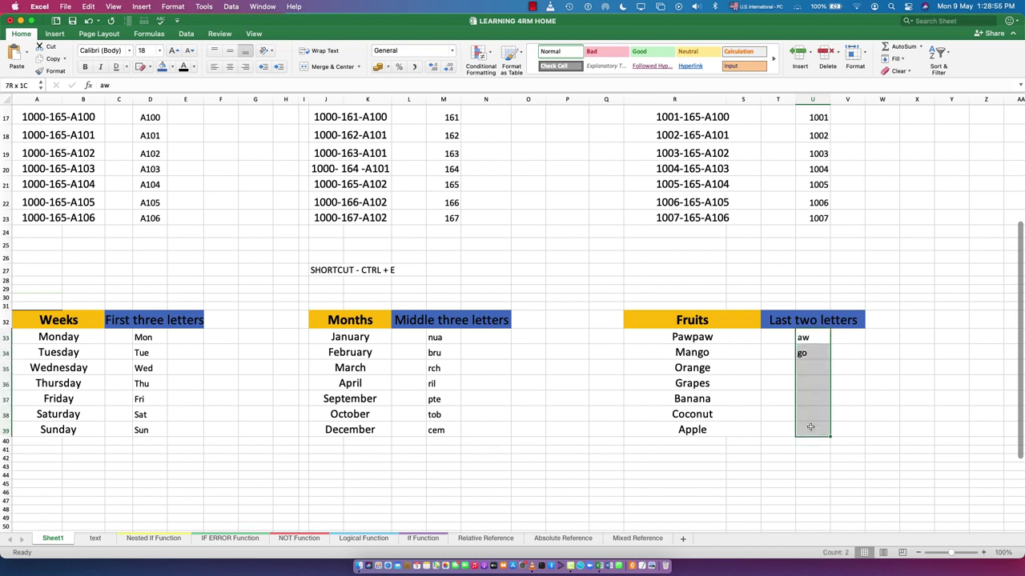
{"action": "key", "text": "ctrl+e"}
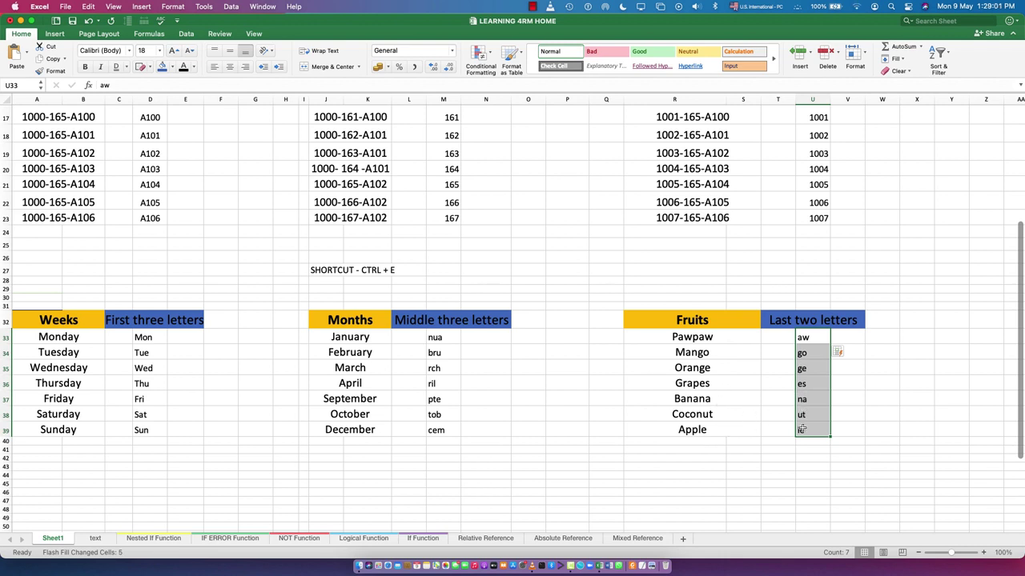
{"action": "left_click", "coordinate": [490, 467]}
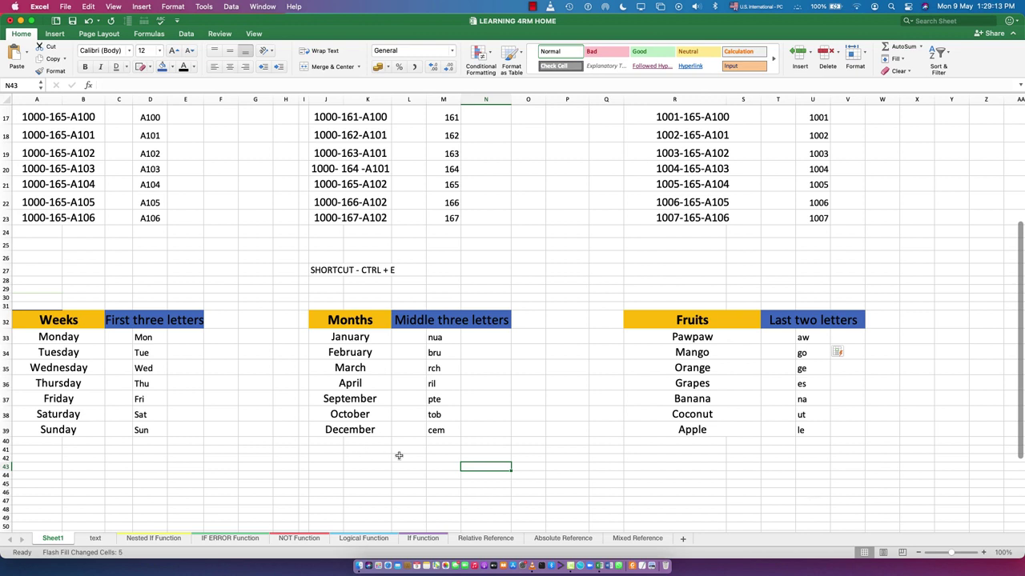
{"action": "scroll", "coordinate": [494, 432], "scroll_direction": "up", "scroll_amount": 8}
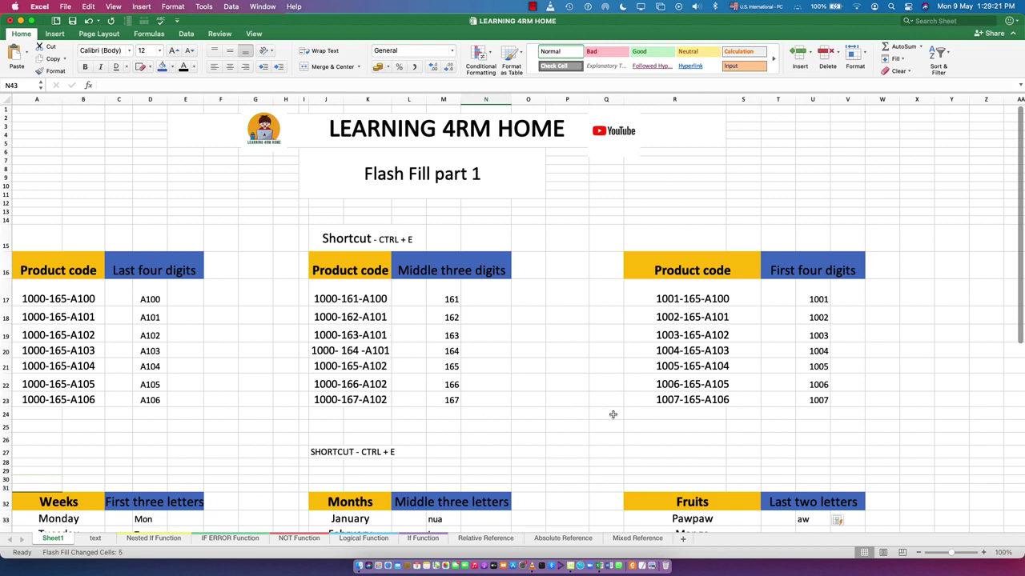
{"action": "scroll", "coordinate": [611, 416], "scroll_direction": "down", "scroll_amount": 3}
{"action": "scroll", "coordinate": [594, 380], "scroll_direction": "up", "scroll_amount": 3}
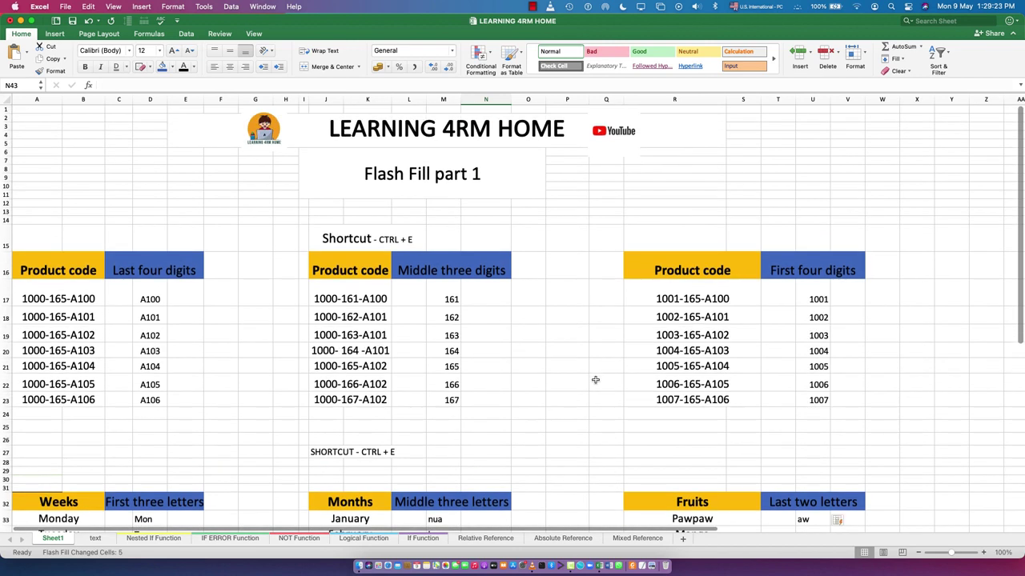